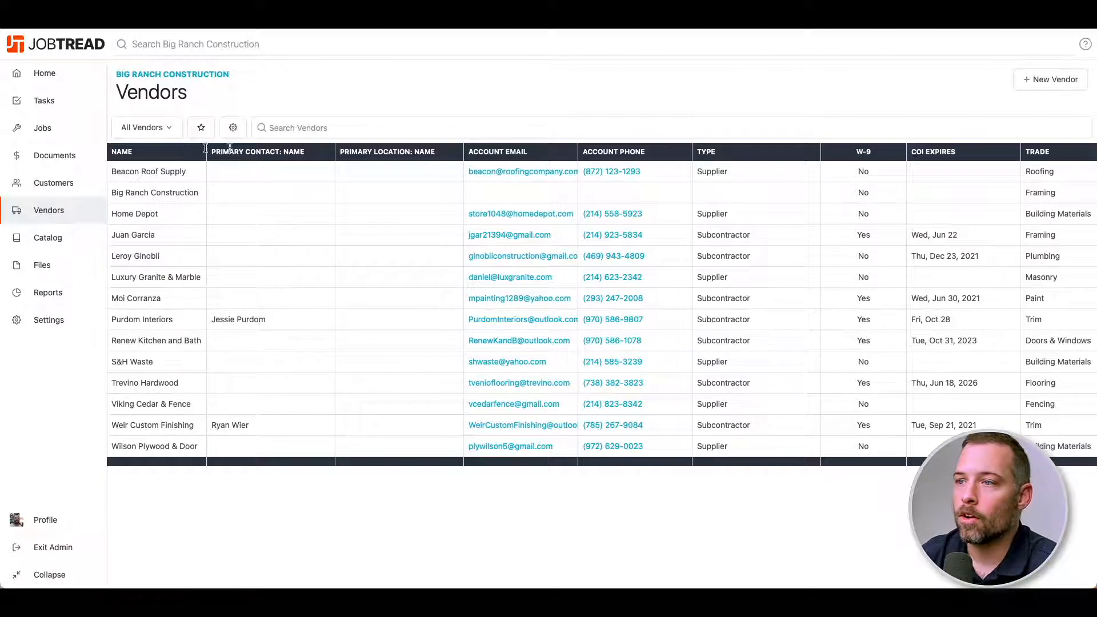
# Start a new vendor named JR Electrical, checking the Email and Type options without filling them.
pyautogui.click(1048, 79)
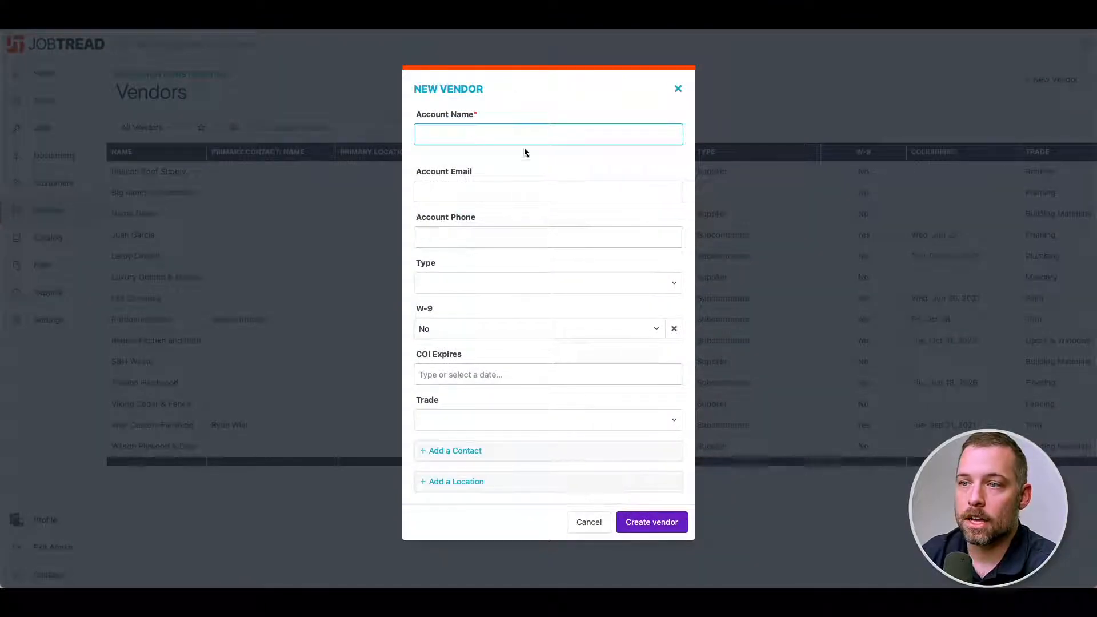
pyautogui.write('JR Electrical')
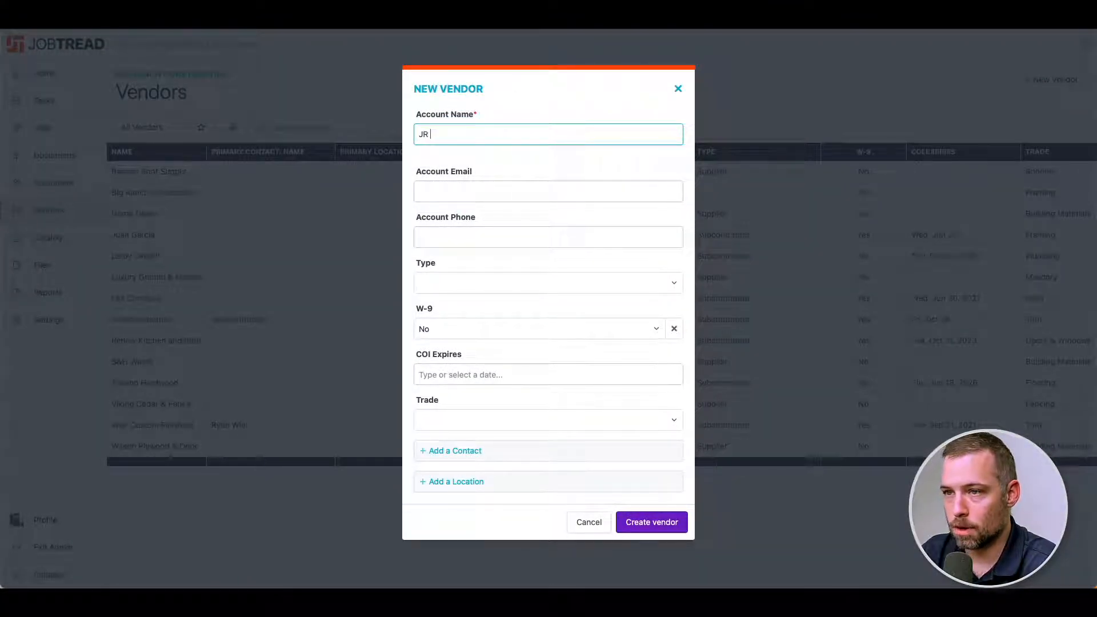
pyautogui.click(449, 185)
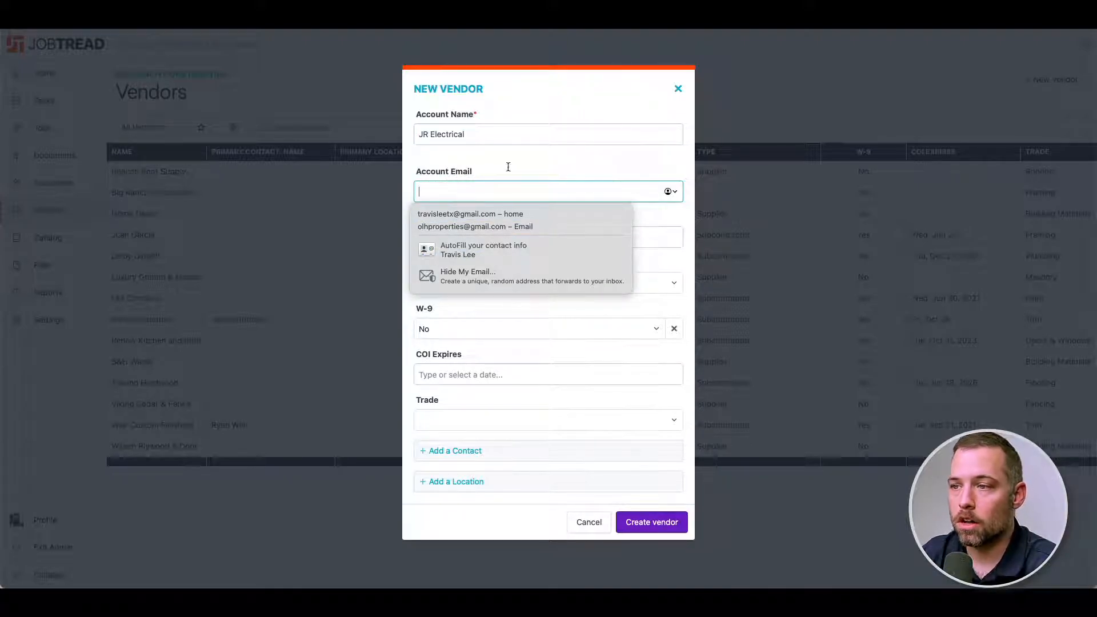
pyautogui.click(591, 164)
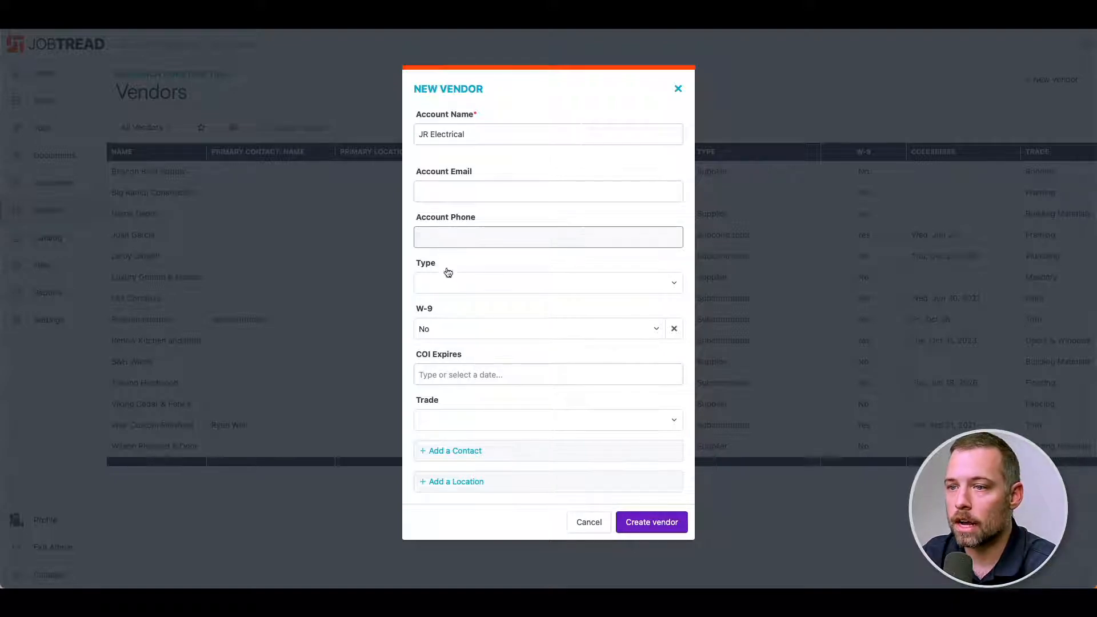
pyautogui.click(460, 293)
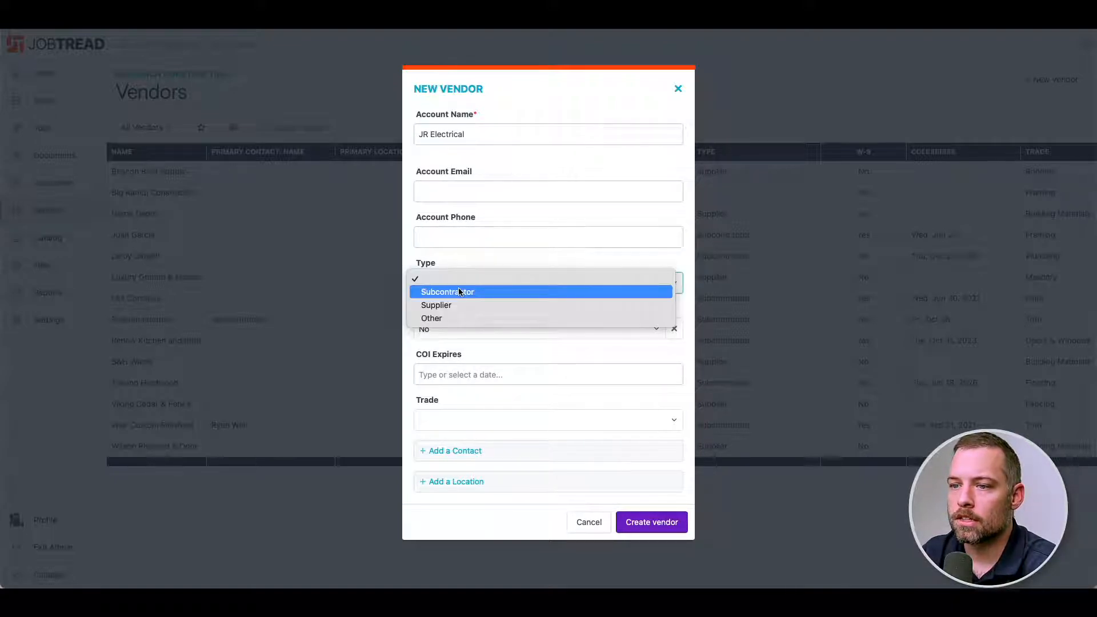
pyautogui.click(463, 262)
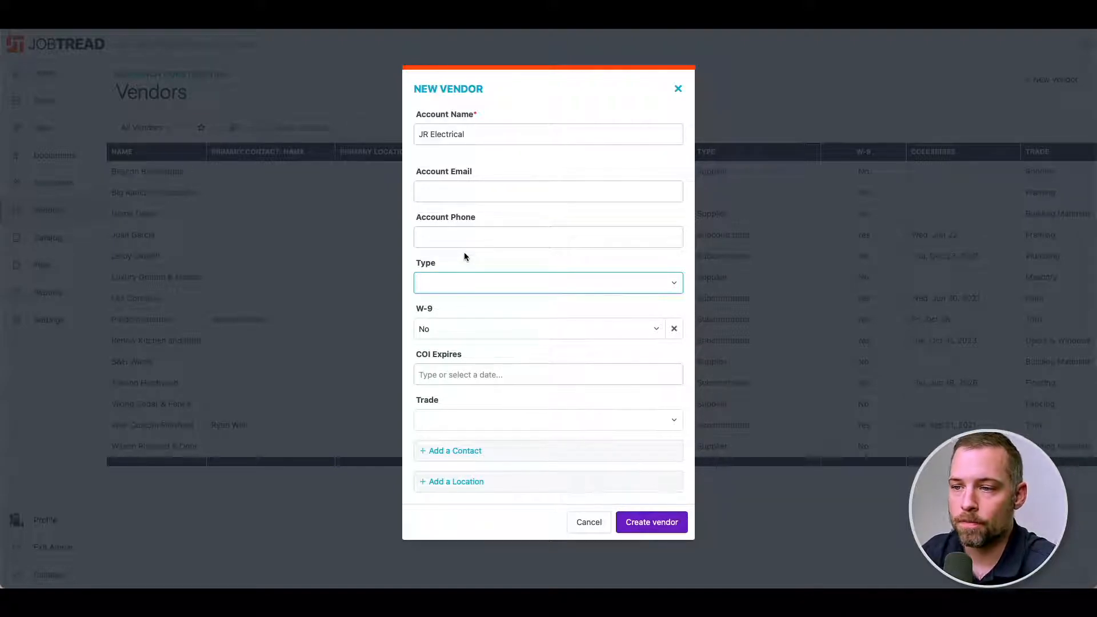
pyautogui.moveTo(483, 135); pyautogui.dragTo(388, 138)
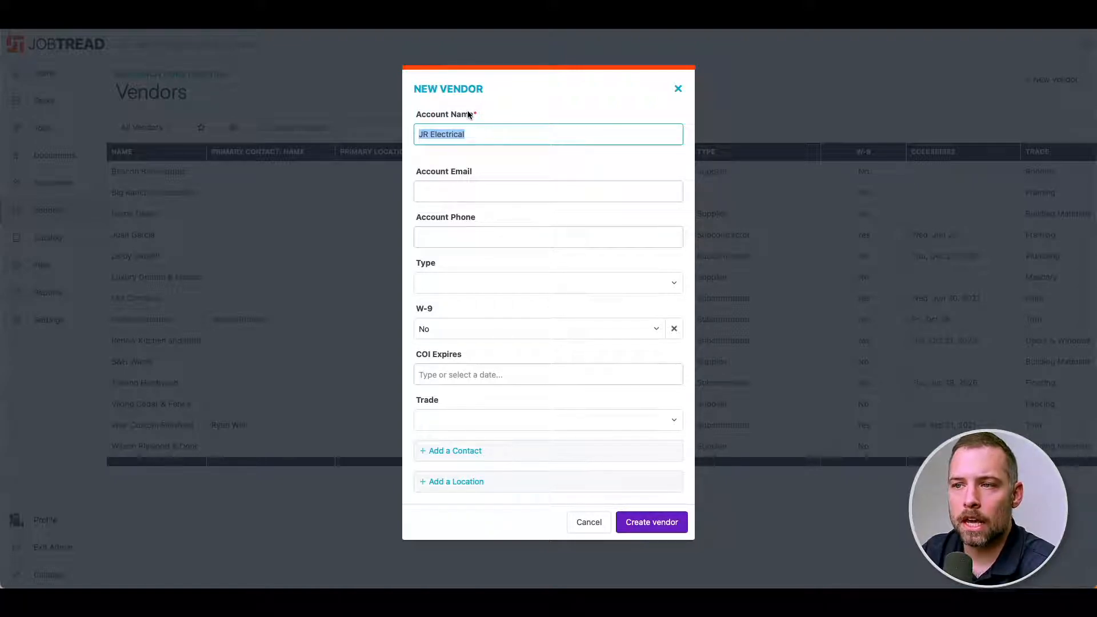
pyautogui.click(481, 138)
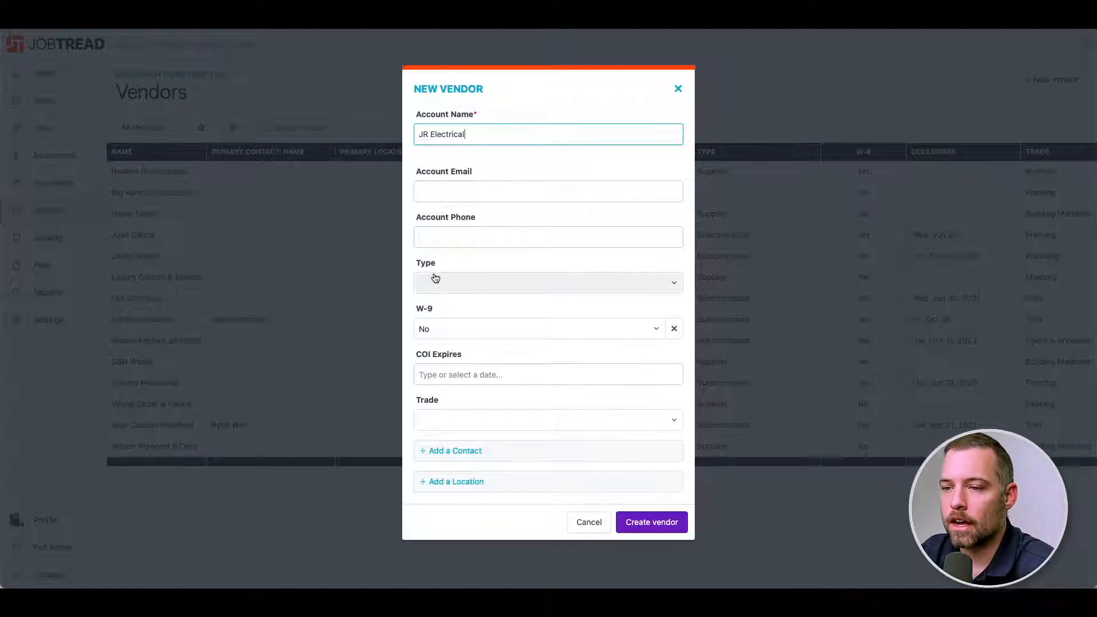
# Add a contact to the vendor and enter the contact's full name.
pyautogui.click(463, 452)
pyautogui.scroll(-2, 480, 457)
pyautogui.click(476, 379)
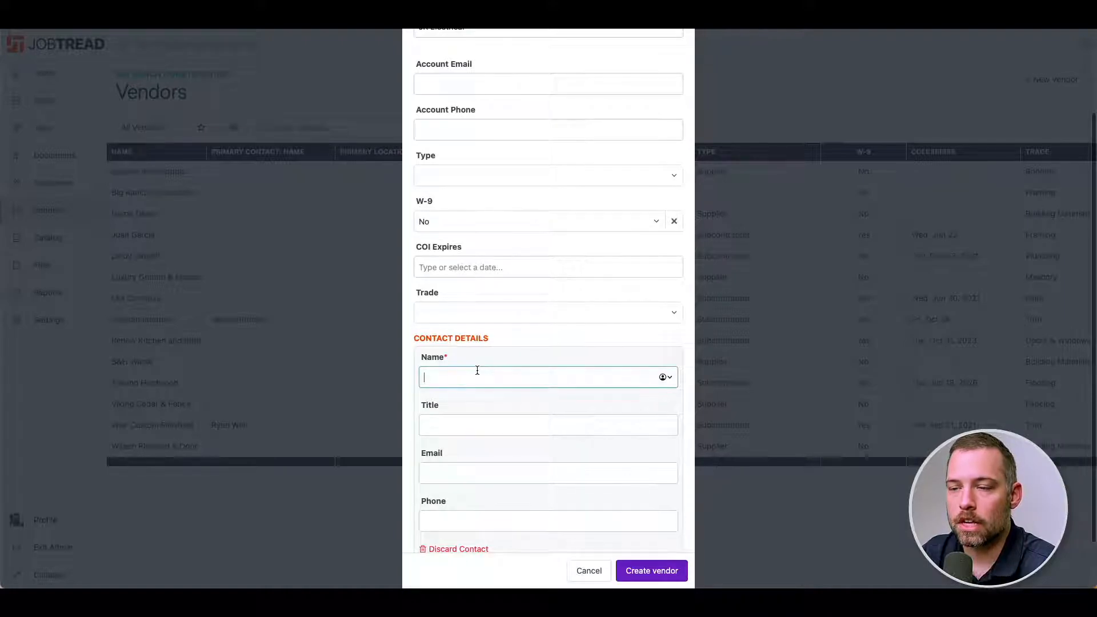
pyautogui.scroll(1, 476, 343)
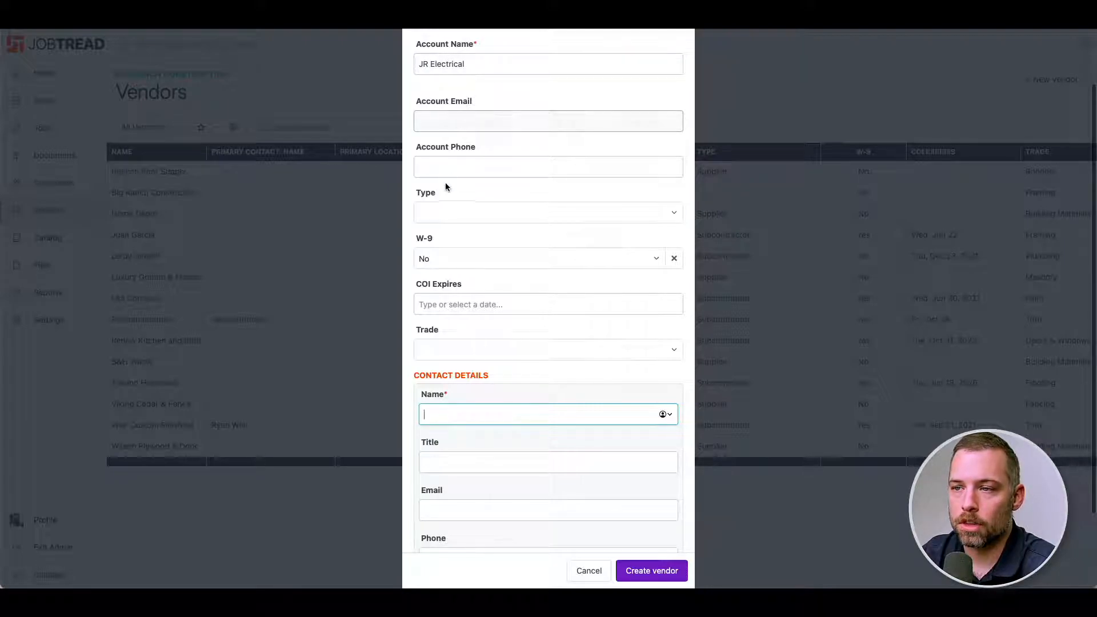
pyautogui.scroll(-2, 465, 292)
pyautogui.scroll(-1, 463, 339)
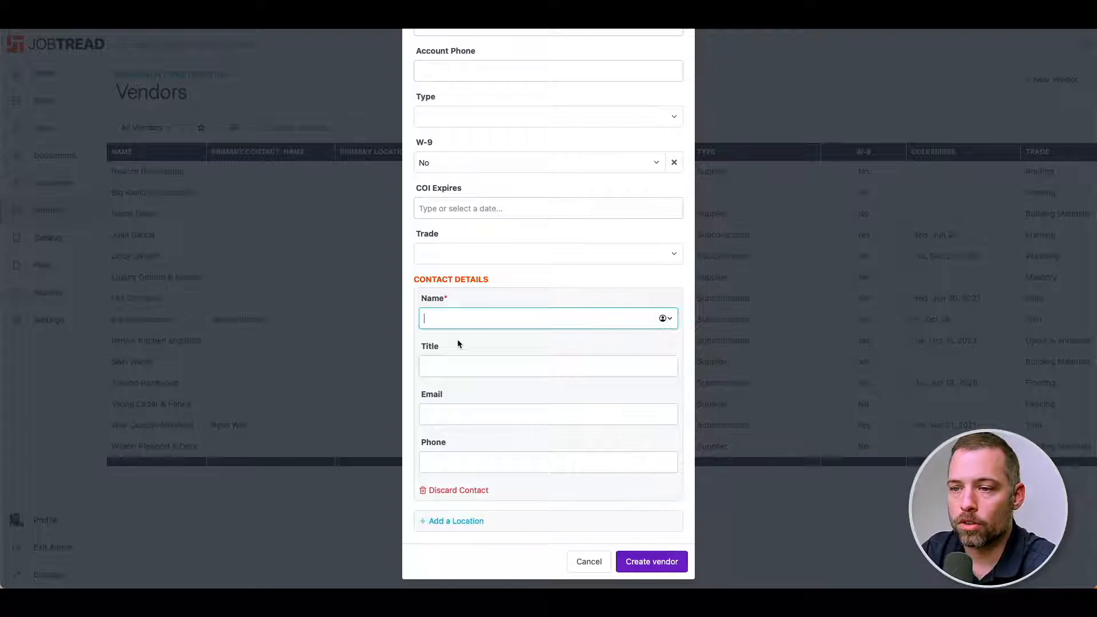
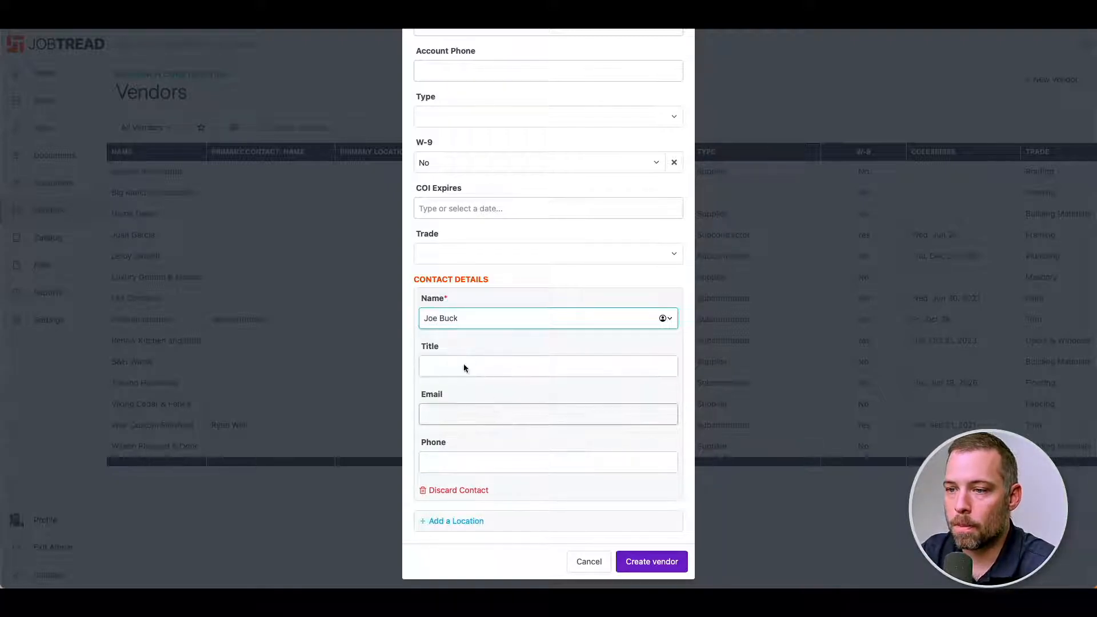
# Give the contact the Owner title, an e-mail address and phone number, then add a location section.
pyautogui.click(459, 361)
pyautogui.write('Owner')
pyautogui.click(474, 412)
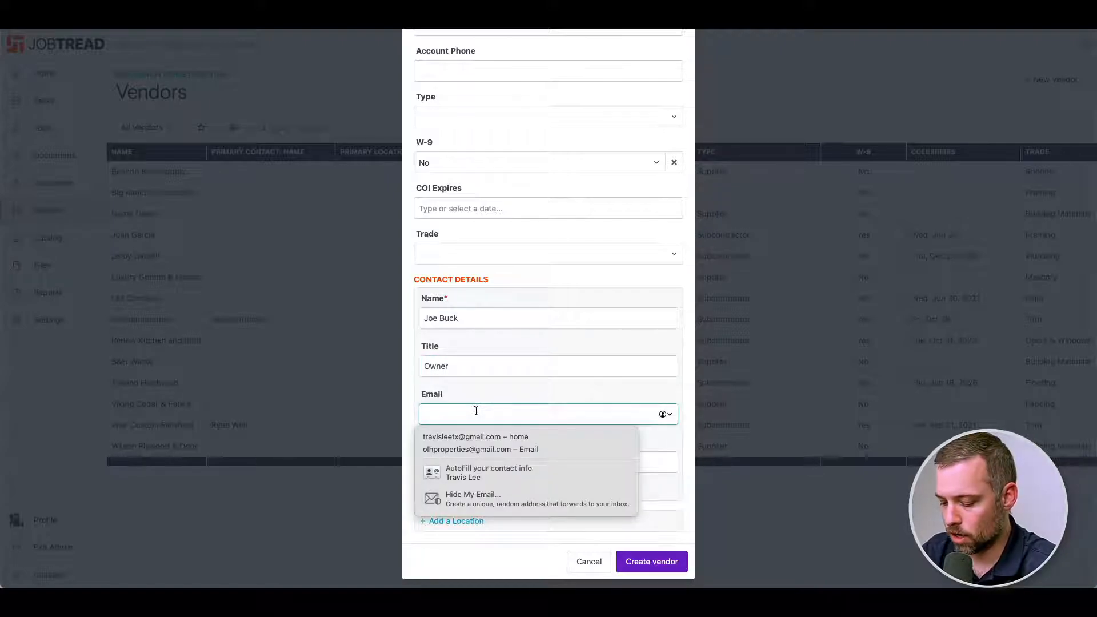
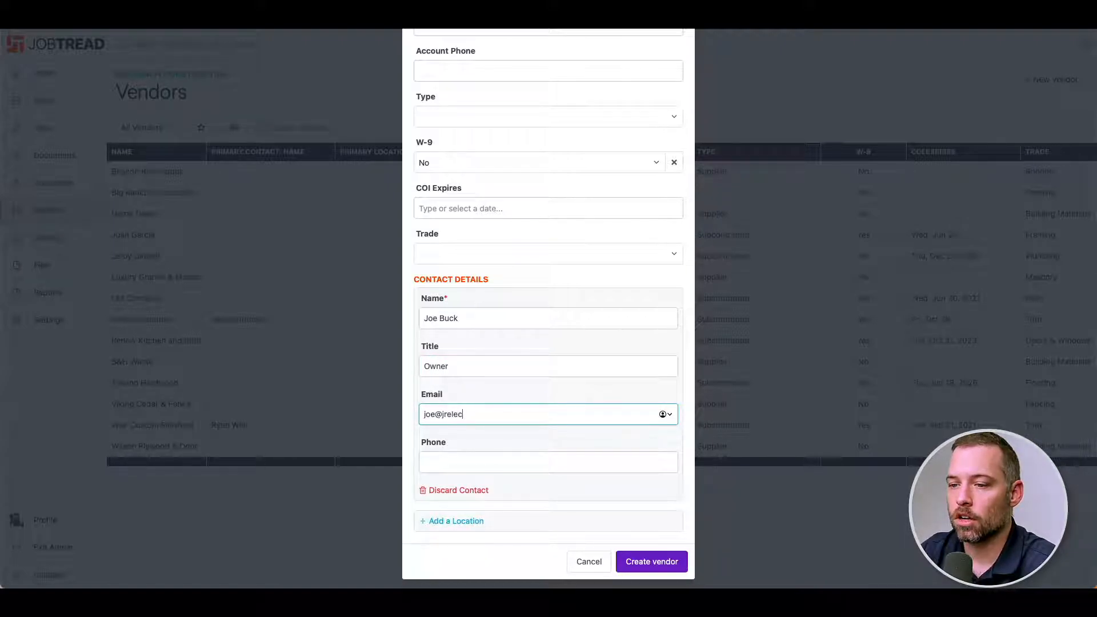
pyautogui.click(483, 465)
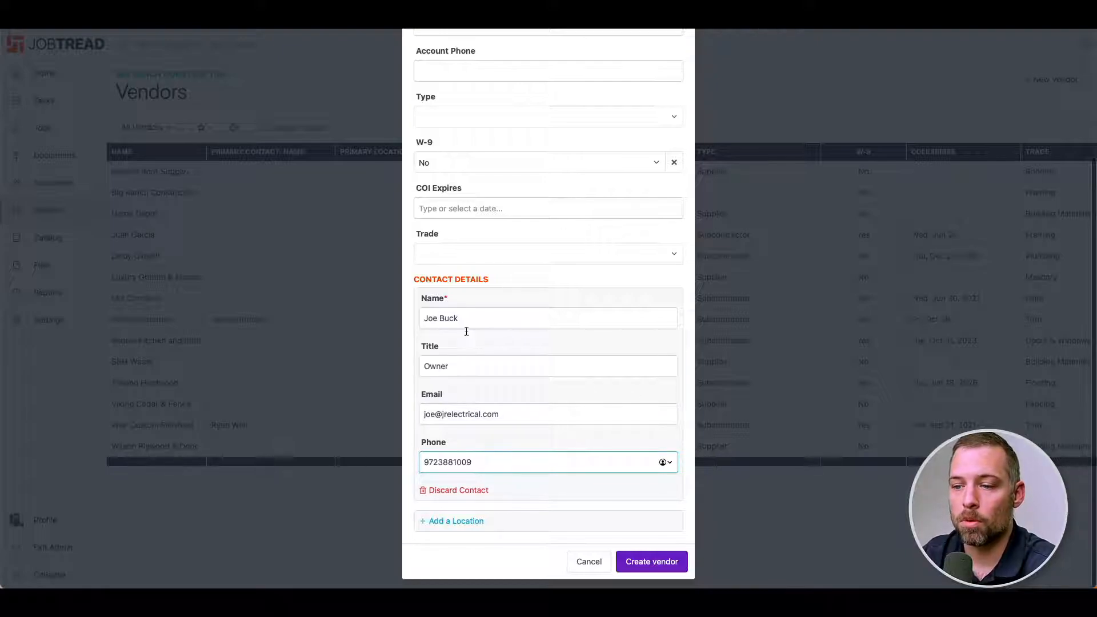
pyautogui.click(479, 527)
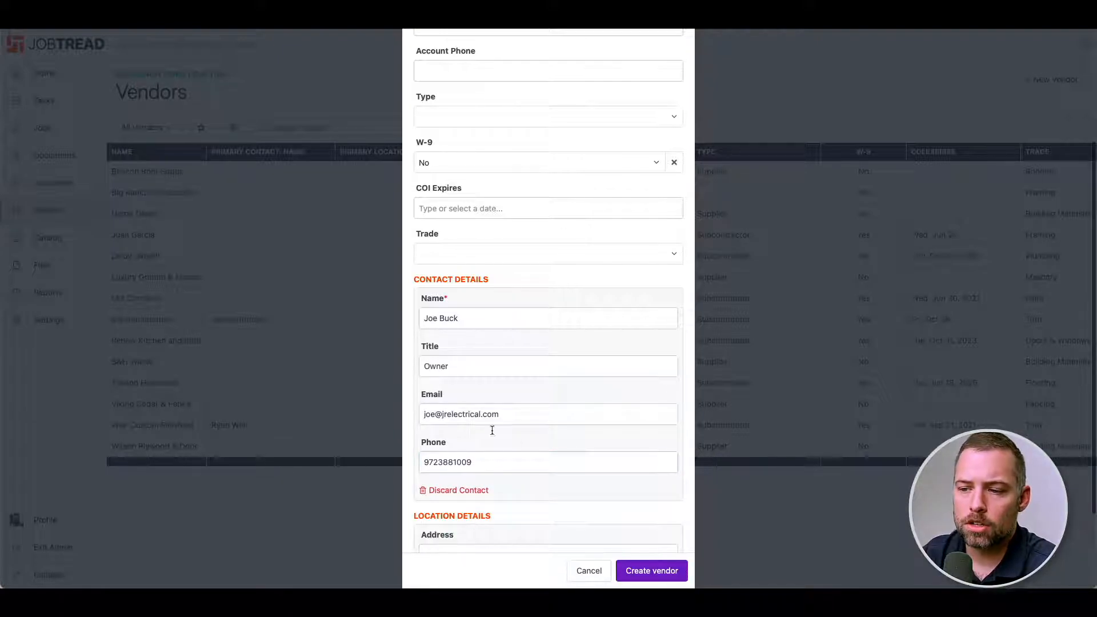
# Fill the location from the suggested street address and create the JR Electrical vendor.
pyautogui.scroll(-2, 512, 495)
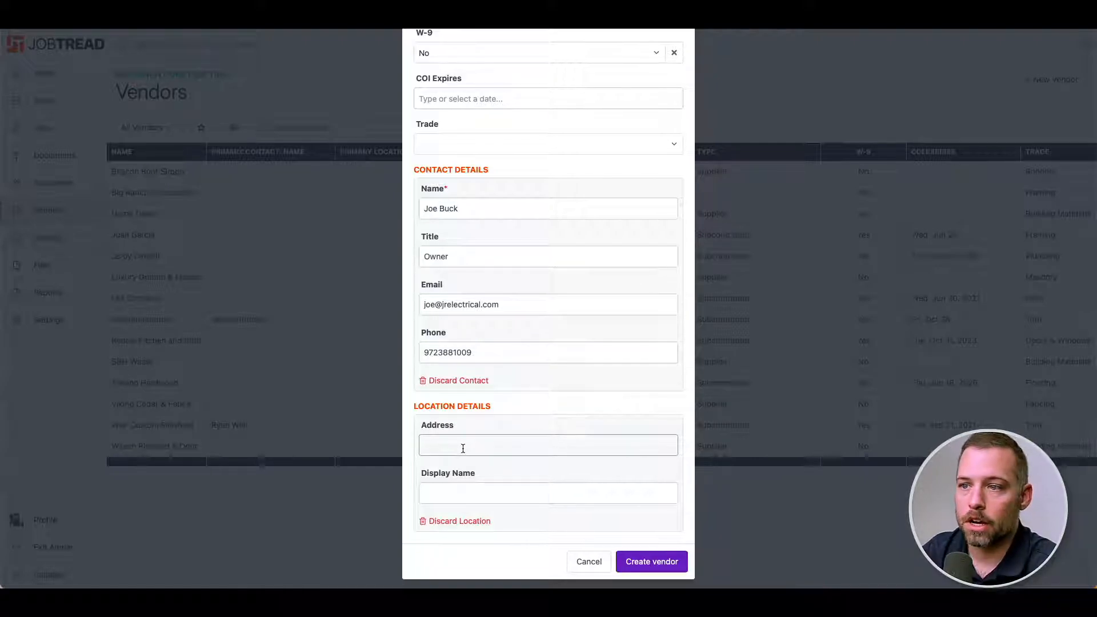
pyautogui.scroll(2, 481, 321)
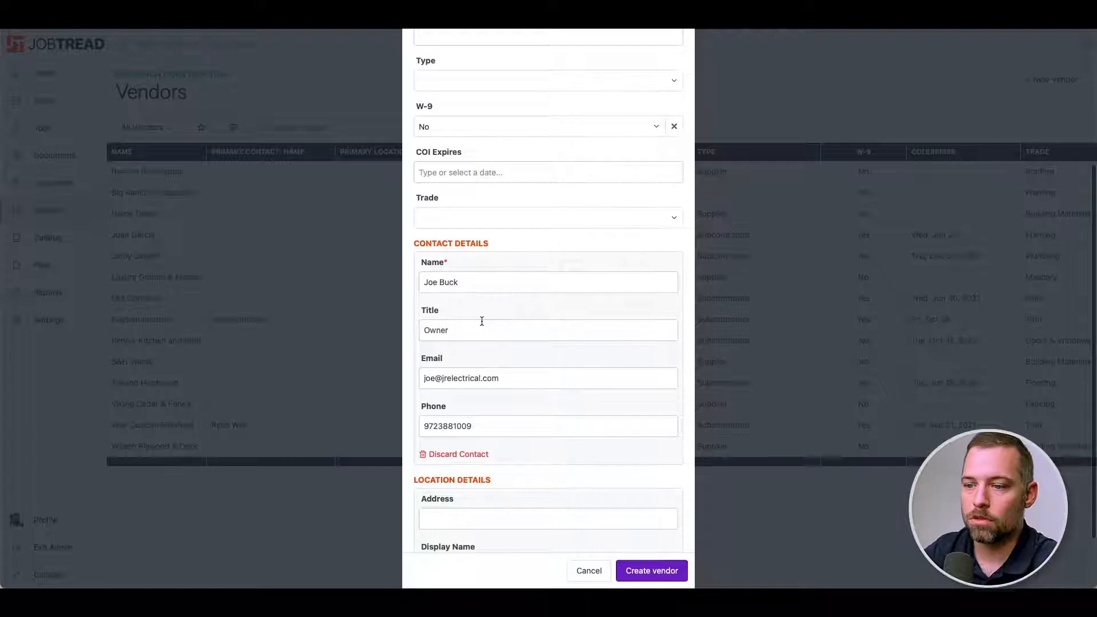
pyautogui.scroll(-1, 481, 326)
pyautogui.scroll(-1, 482, 338)
pyautogui.click(456, 444)
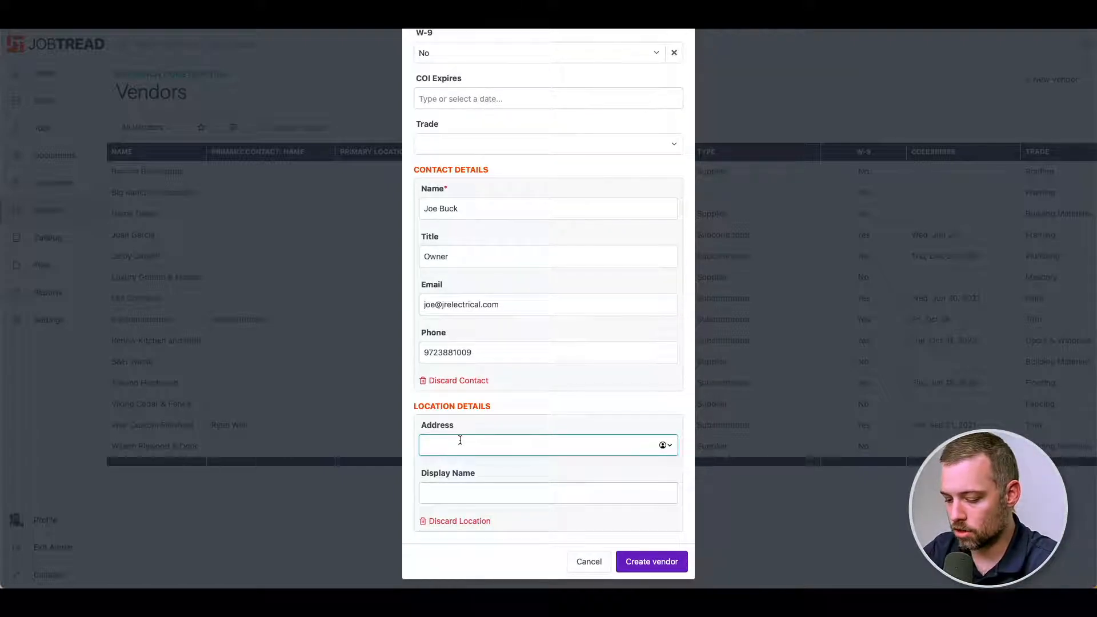
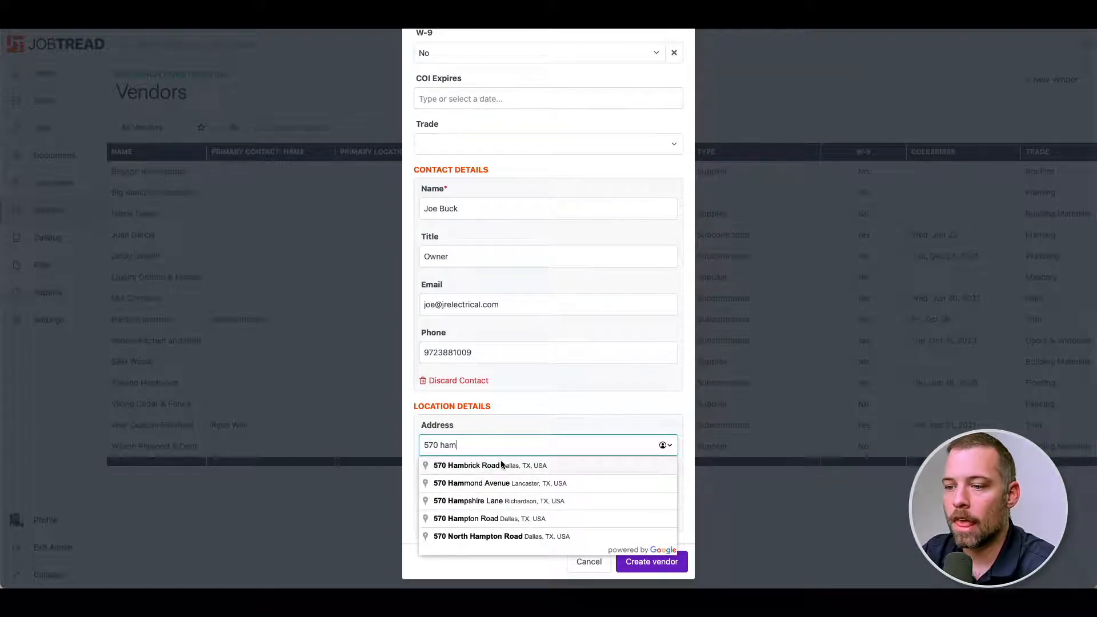
pyautogui.click(487, 467)
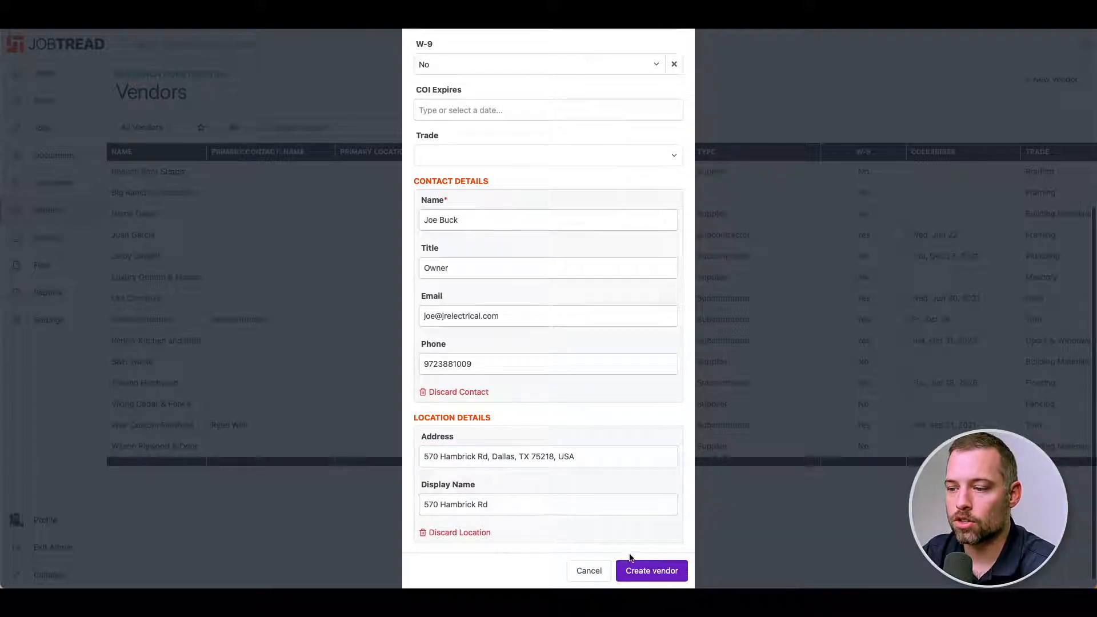
pyautogui.click(641, 570)
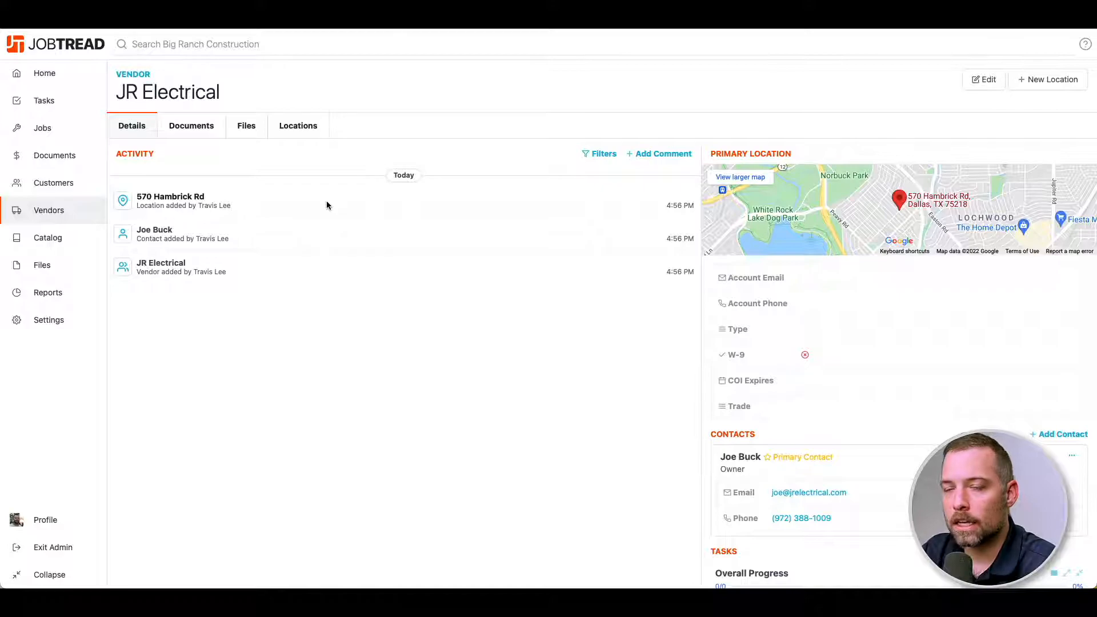
# Look at the vendor's Files tab, then return to the Details activity feed.
pyautogui.click(250, 125)
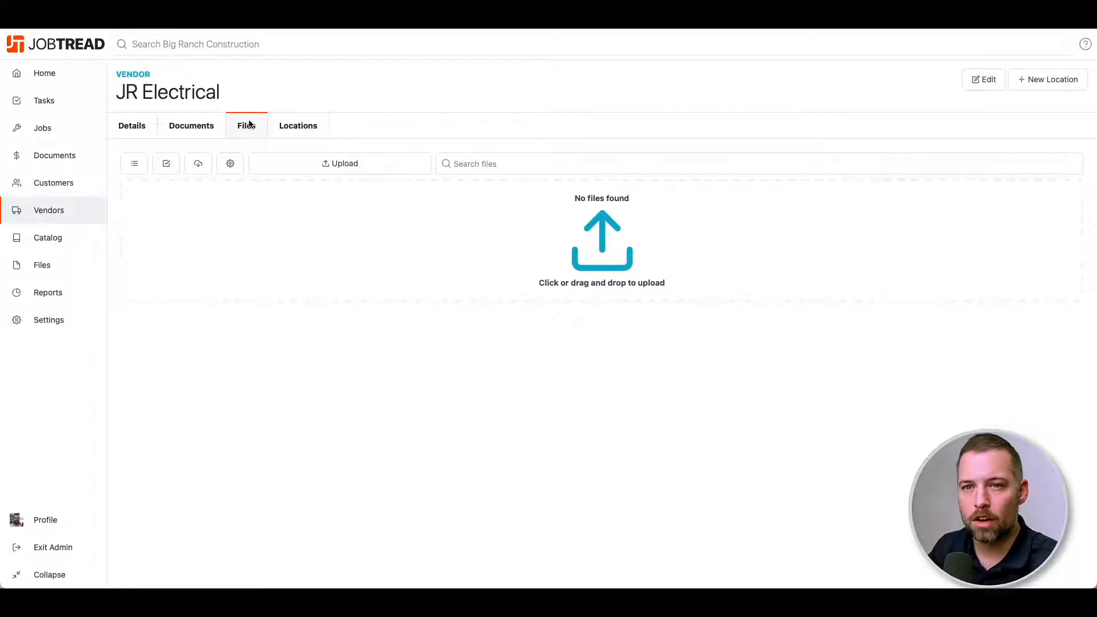
pyautogui.click(143, 129)
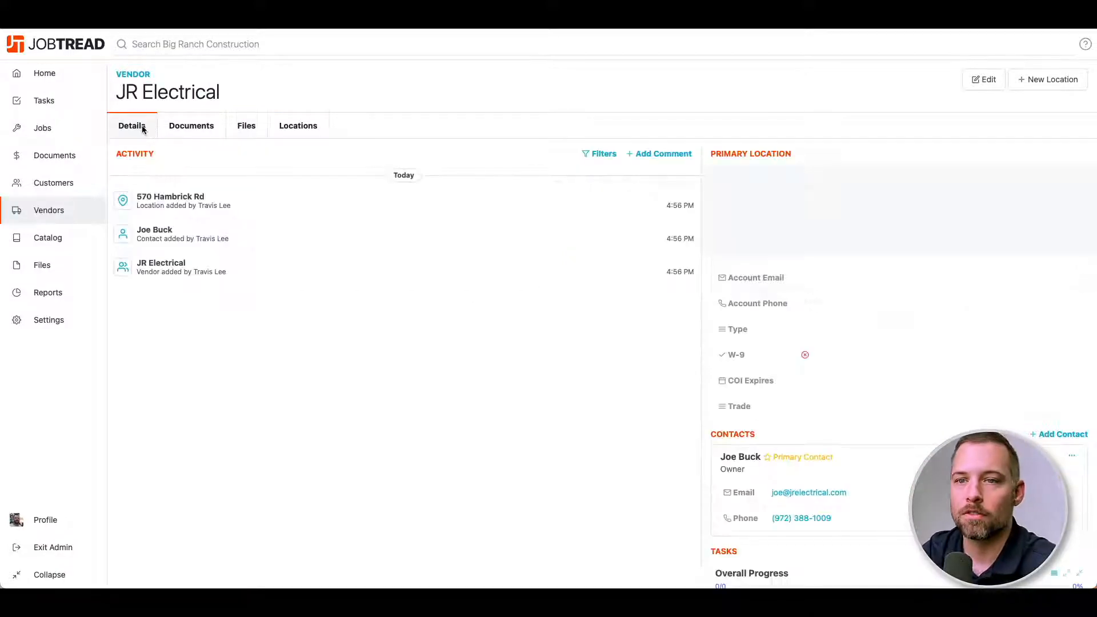
# Post the comment 'Vendor didn't show today' on JR Electrical's activity feed.
pyautogui.click(653, 158)
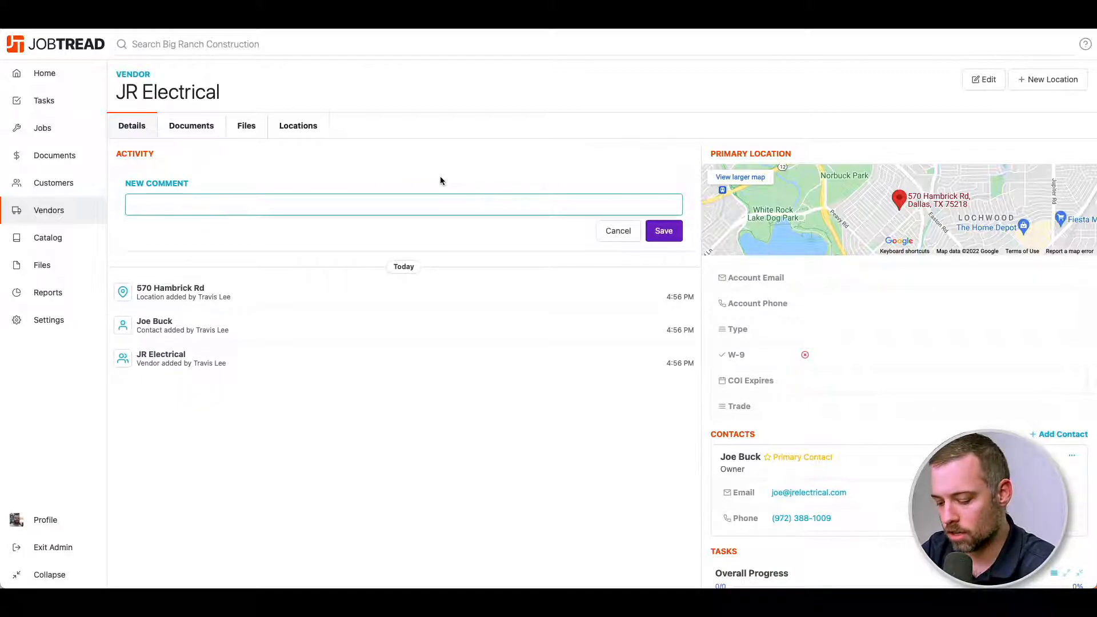
pyautogui.write('Ven')
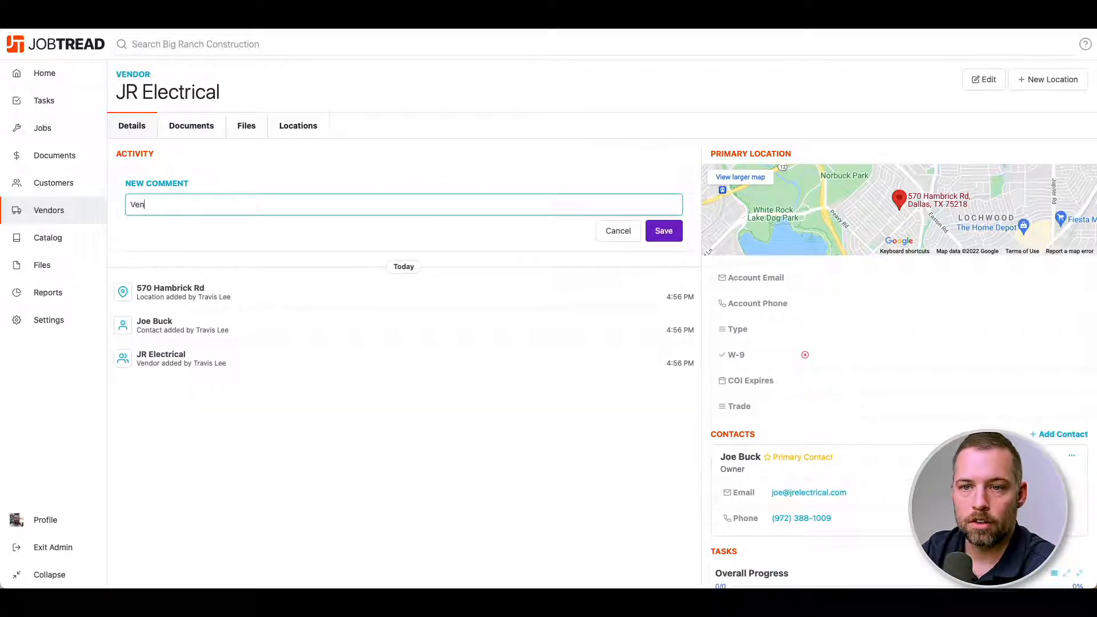
pyautogui.write("dor didn't show today")
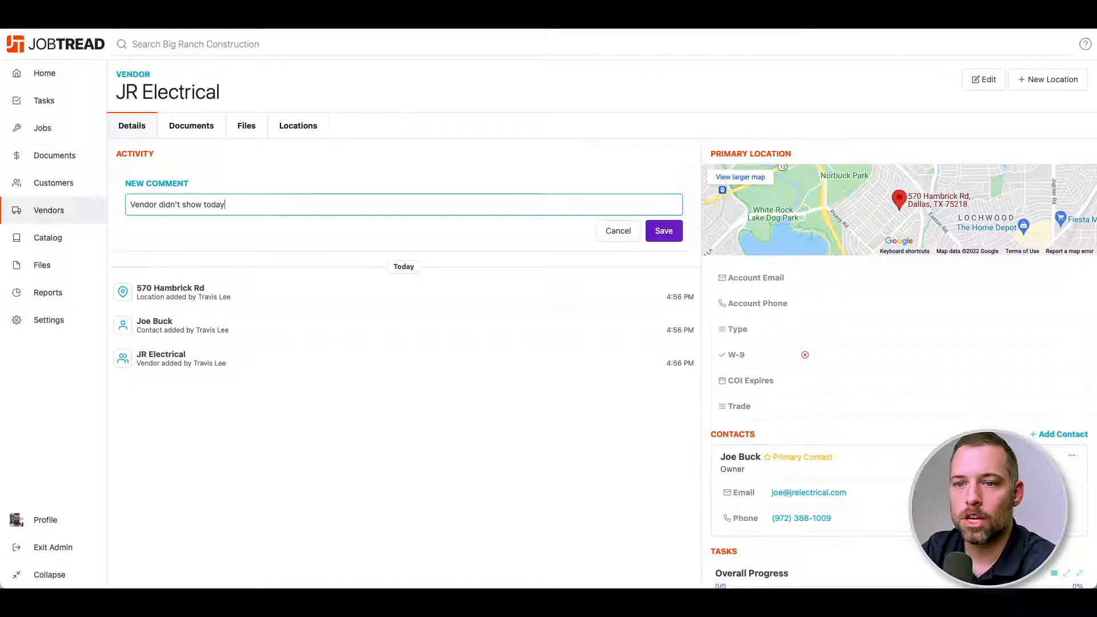
pyautogui.press('Return')
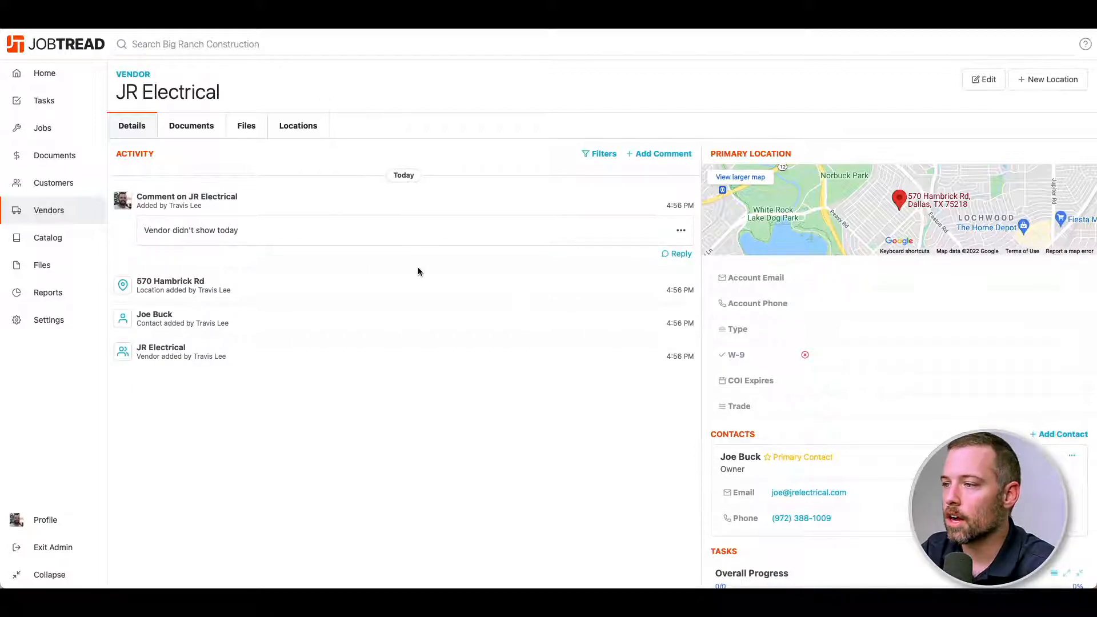
# Browse the vendor's Documents and Locations tabs, then return to the Details feed.
pyautogui.click(210, 129)
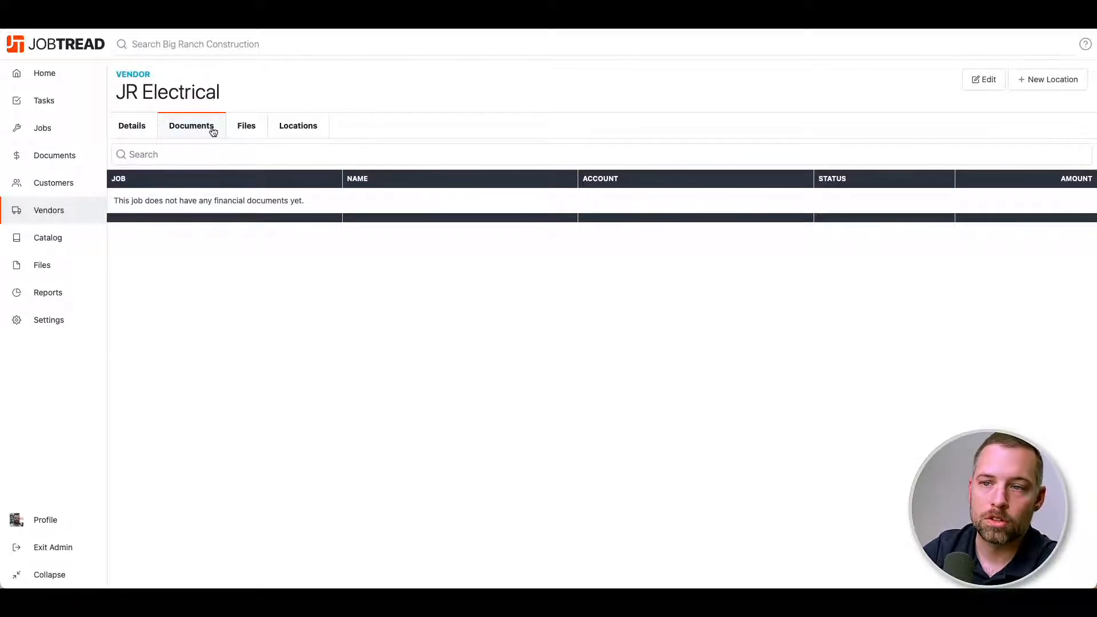
pyautogui.click(299, 126)
pyautogui.click(133, 125)
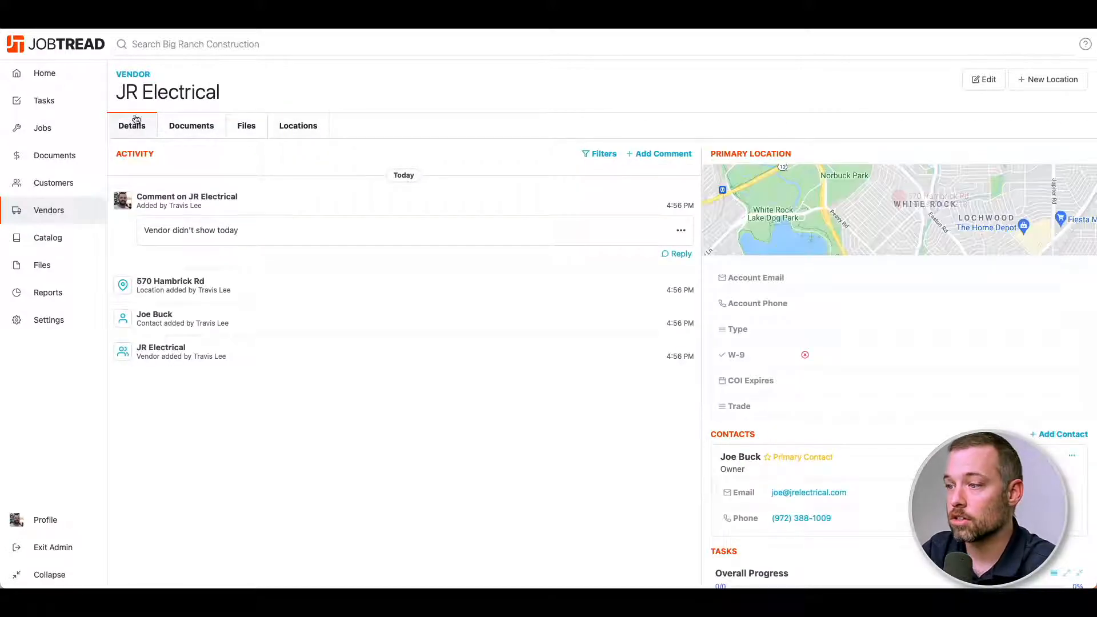
pyautogui.scroll(-1, 495, 238)
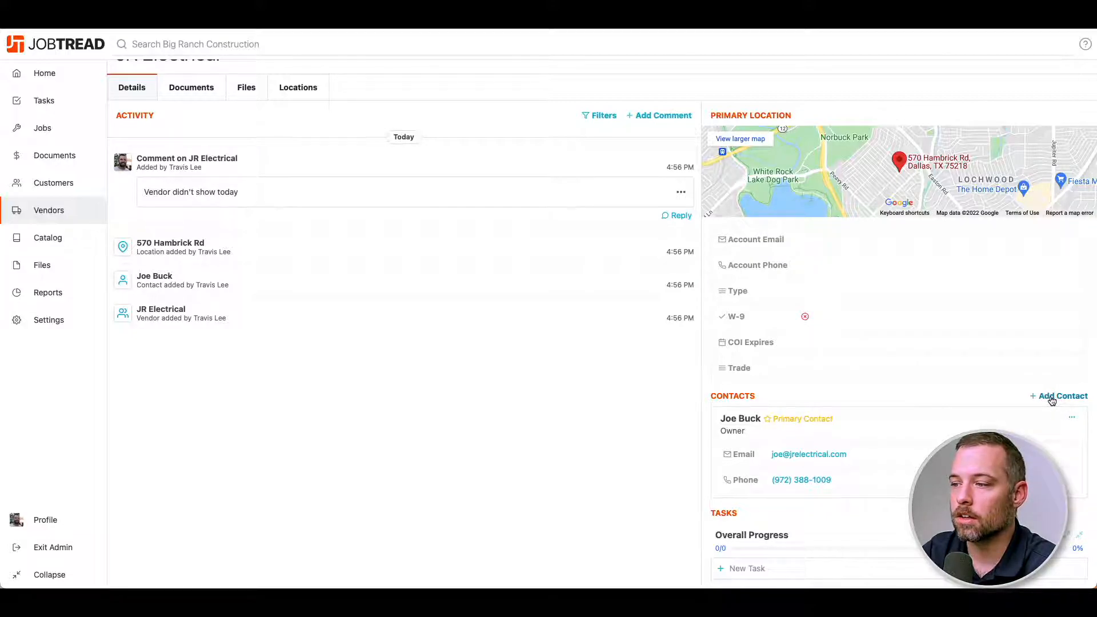
pyautogui.scroll(2, 713, 486)
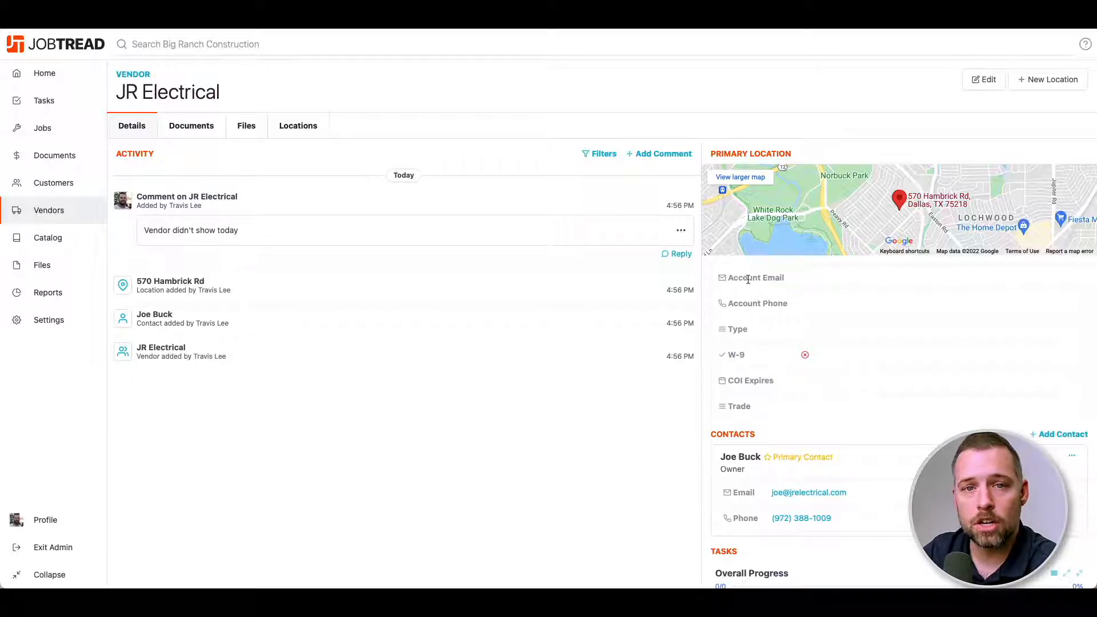
# Close the vendor editor unchanged, check the Vendors list, then go to organization Settings.
pyautogui.click(979, 80)
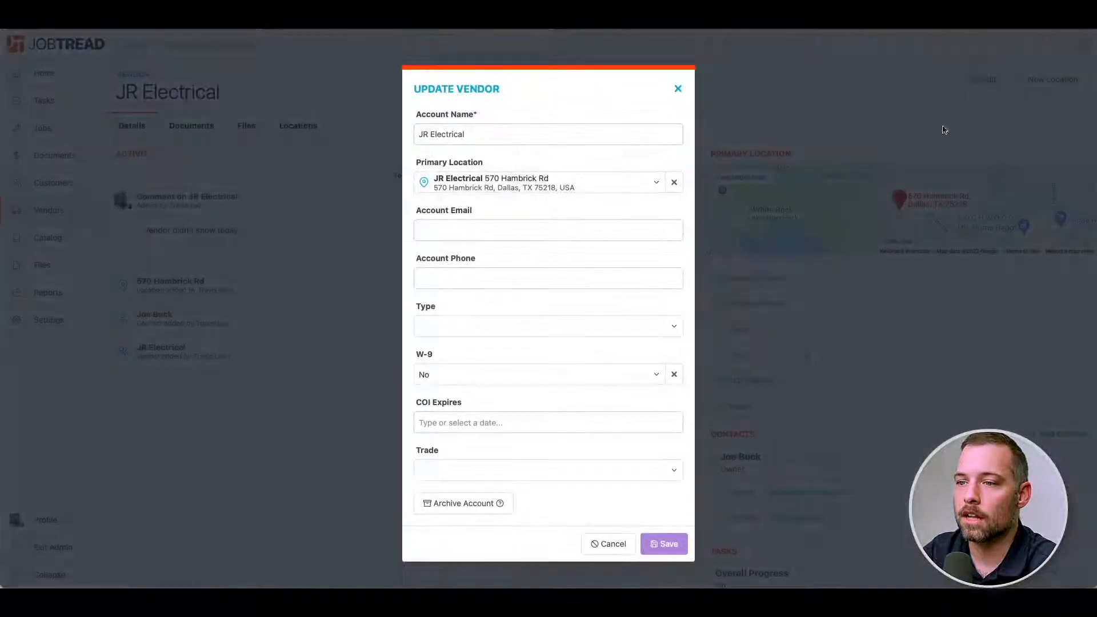
pyautogui.click(678, 90)
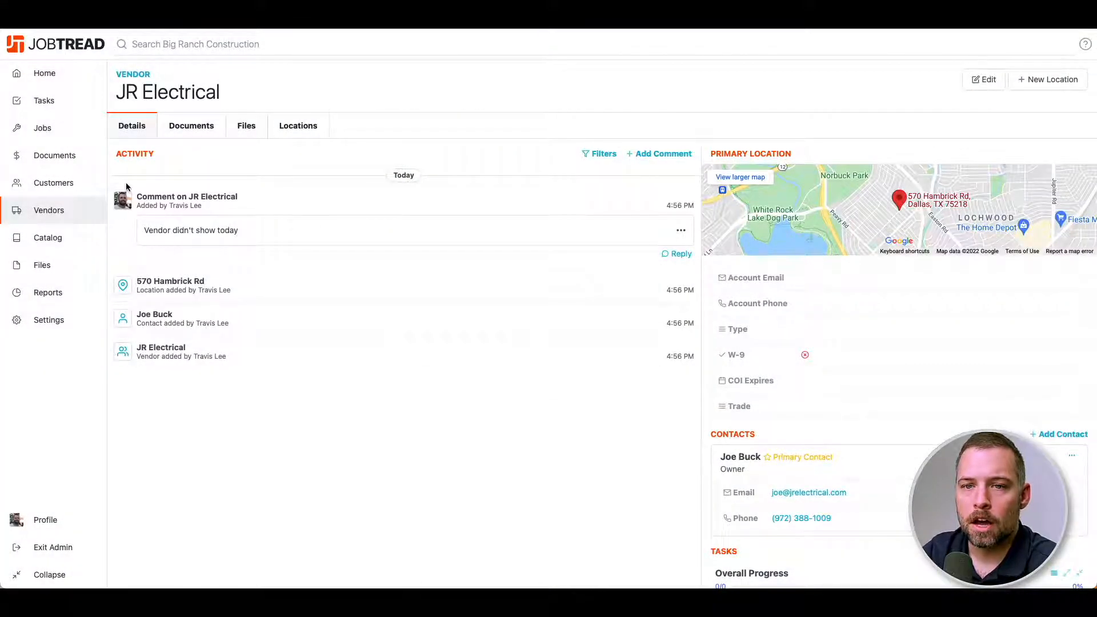
pyautogui.click(82, 215)
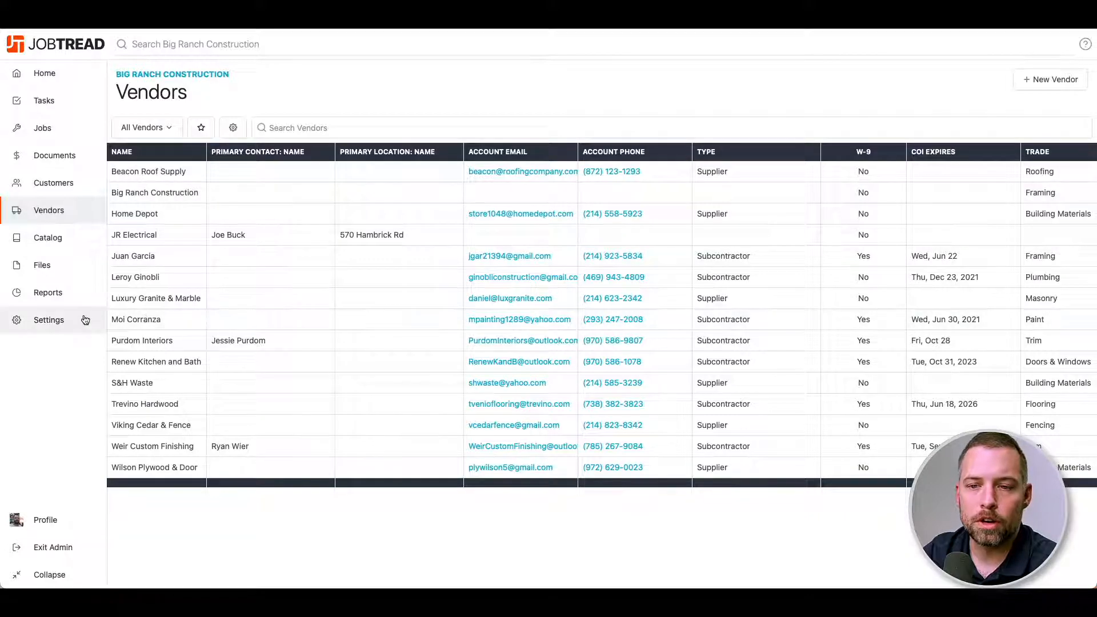
pyautogui.click(62, 321)
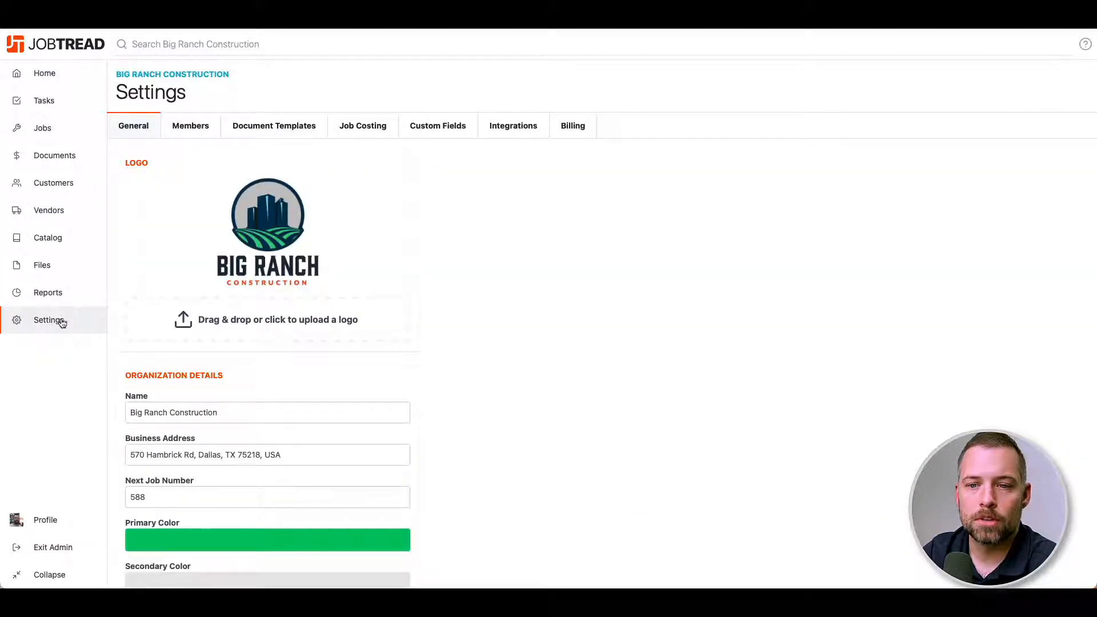
# Review the Vendor Accounts custom fields in Settings, then return to the Vendors list.
pyautogui.click(453, 126)
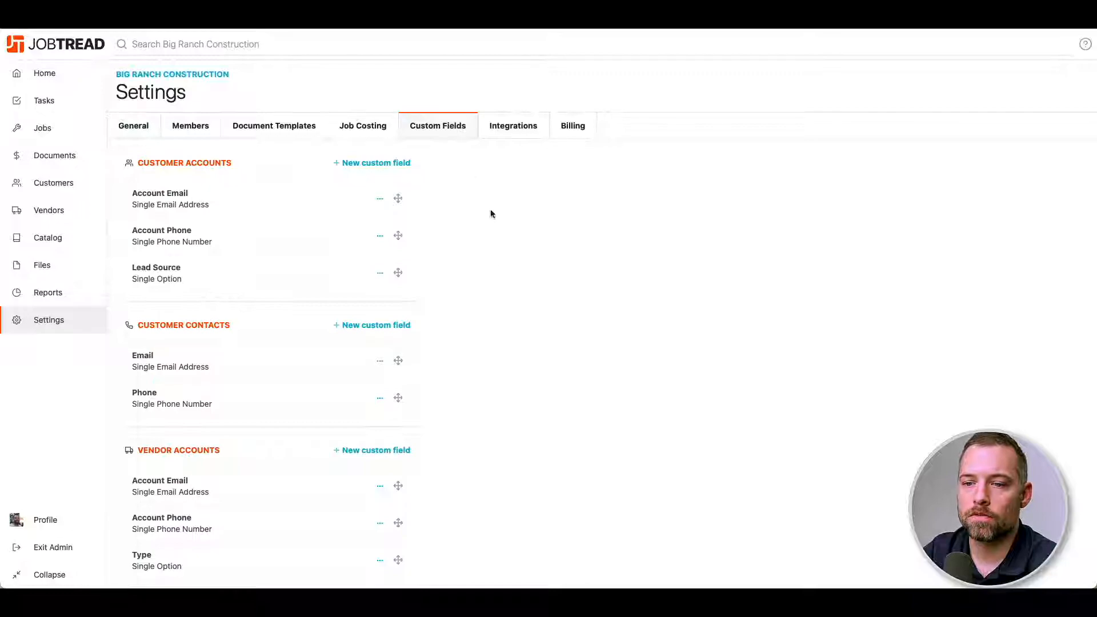
pyautogui.scroll(-4, 489, 283)
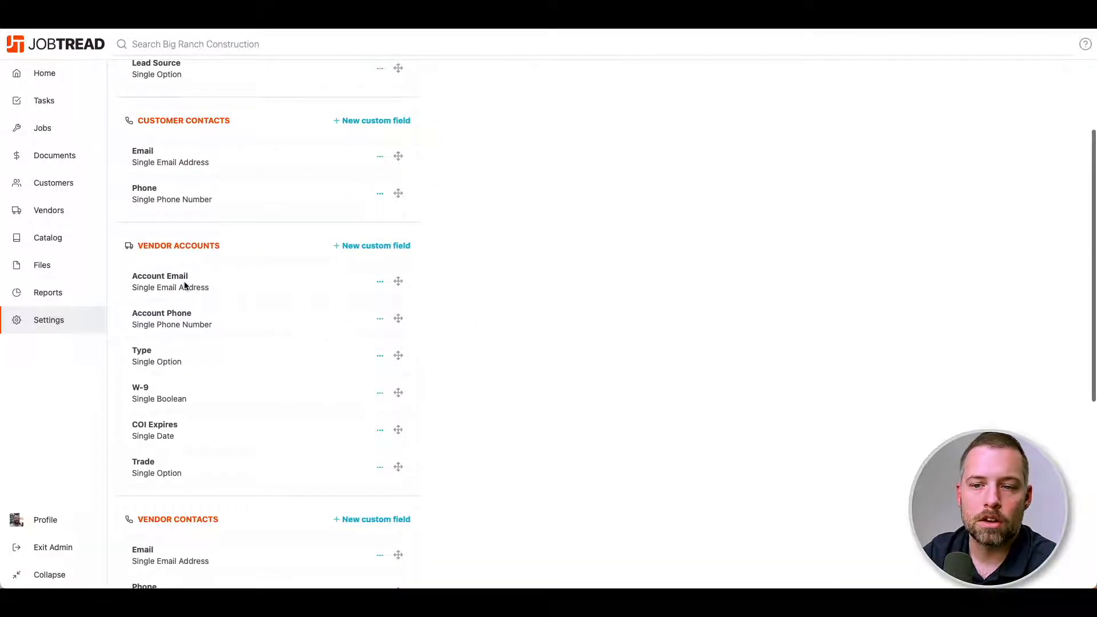
pyautogui.scroll(-1, 186, 286)
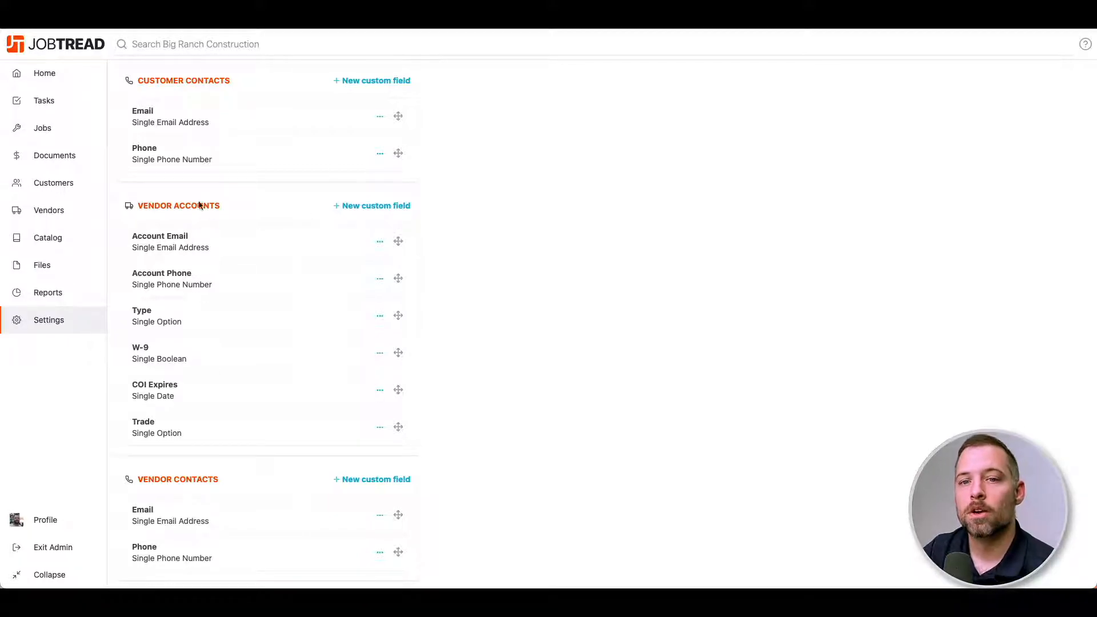
pyautogui.click(81, 208)
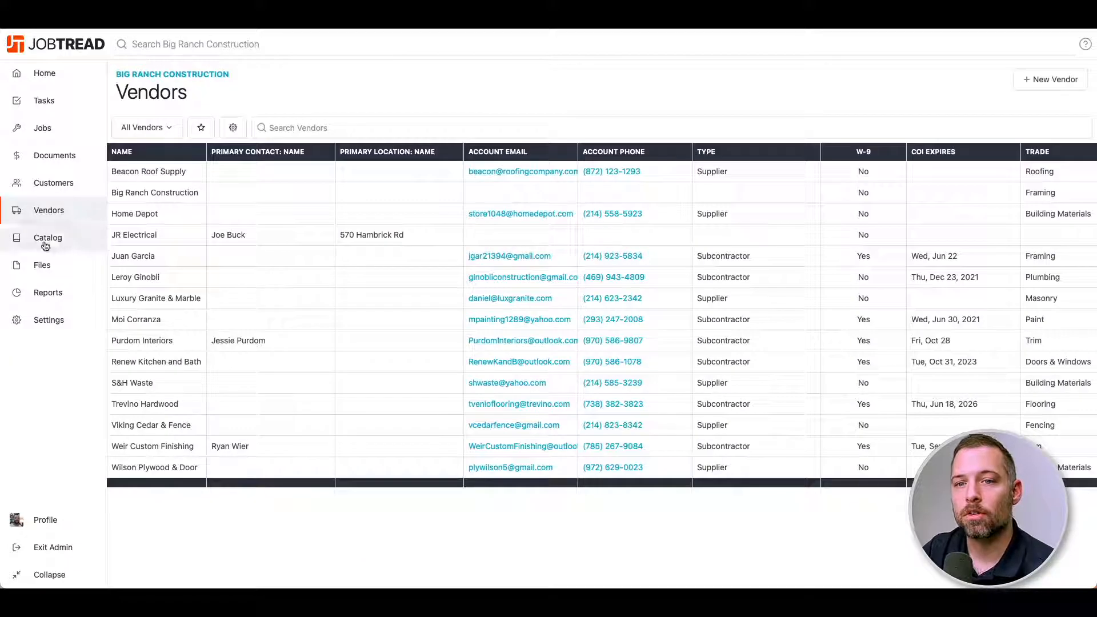